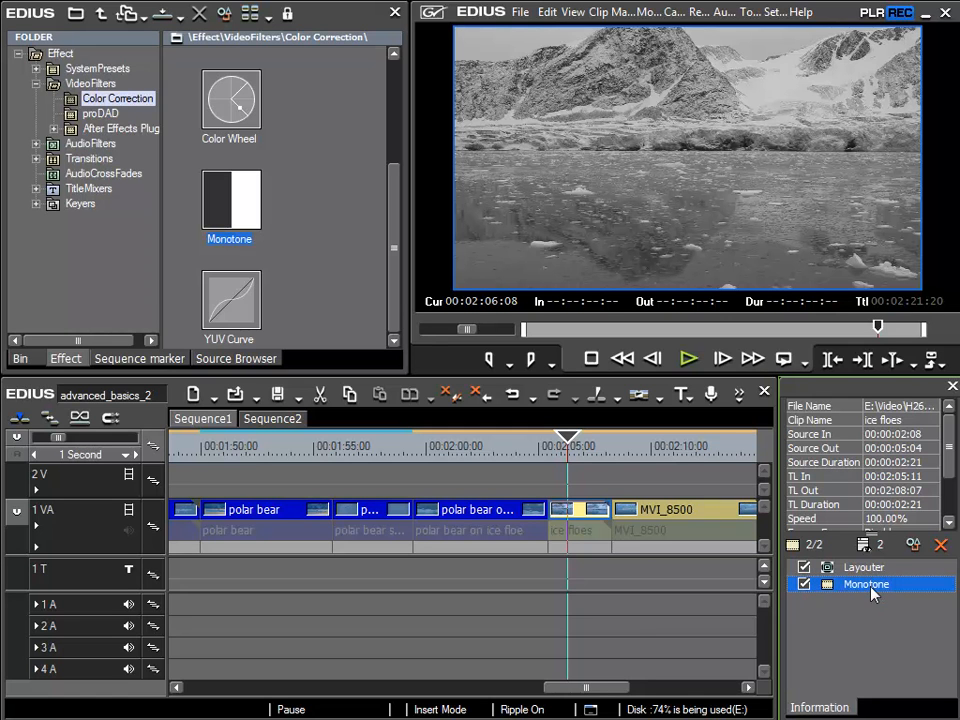
# Step: Toggle the Monotone filter on the ice floes clip off and on to compare, and delete it from the clip
pyautogui.click(806, 588)
pyautogui.click(805, 585)
pyautogui.click(805, 585)
pyautogui.click(805, 585)
pyautogui.click(805, 585)
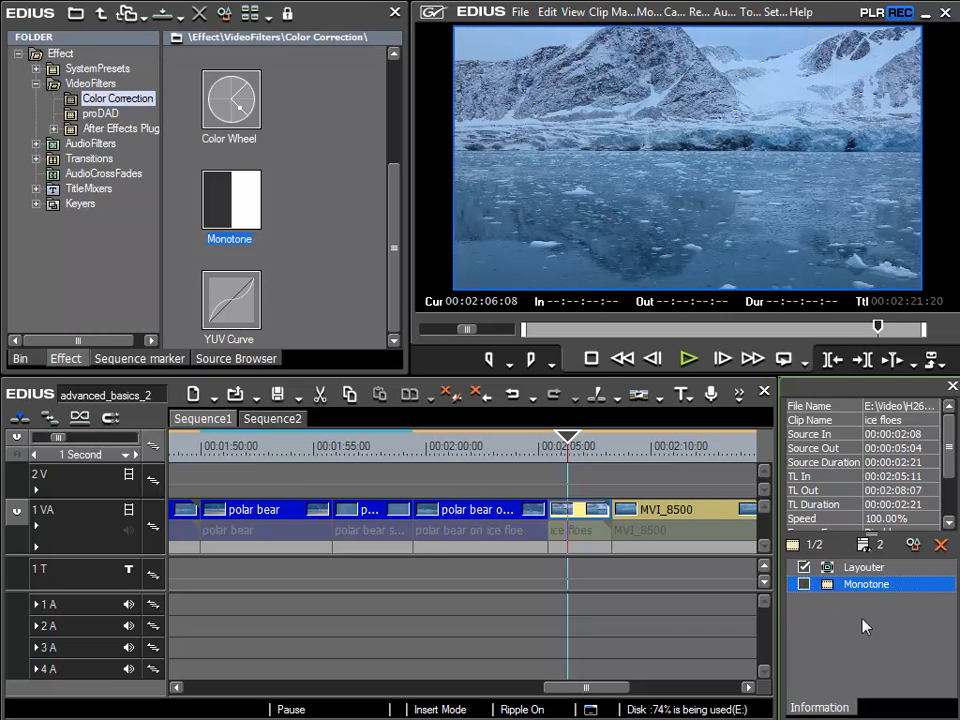
pyautogui.click(940, 545)
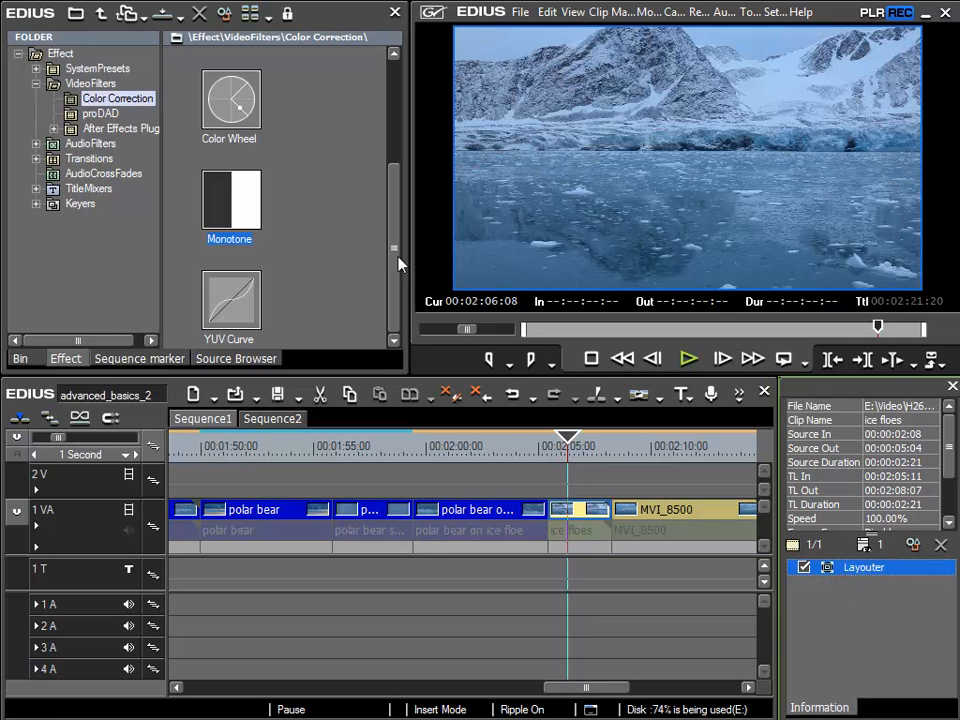
# Step: Apply the Color Balance filter from the Color Correction effects to the ice floes clip
pyautogui.moveTo(394, 253); pyautogui.dragTo(392, 170)
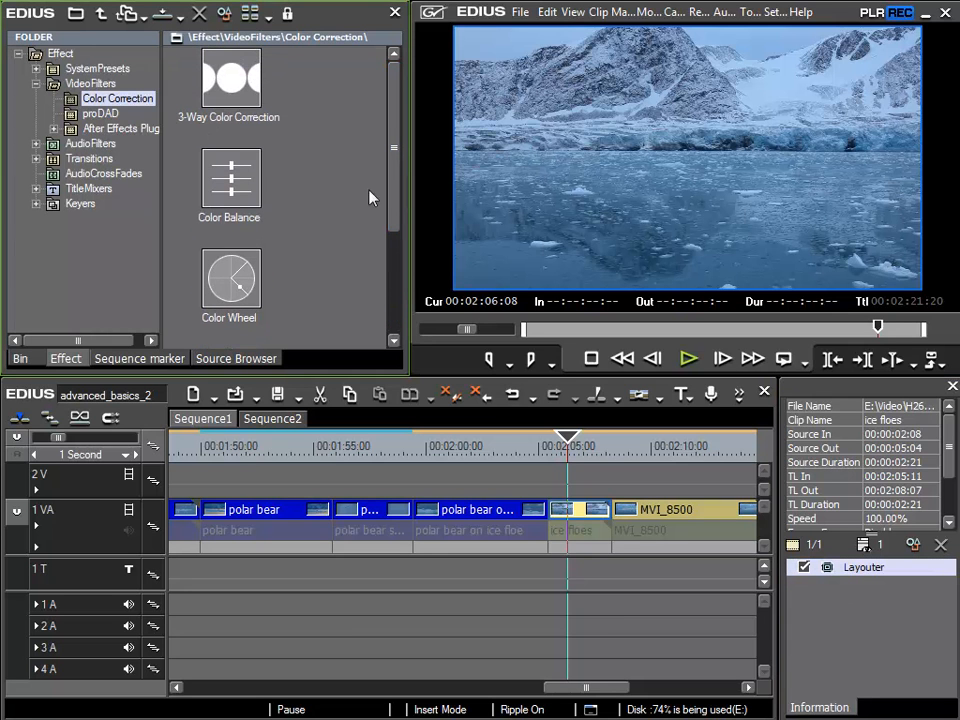
pyautogui.click(236, 177)
pyautogui.moveTo(236, 177); pyautogui.dragTo(585, 520)
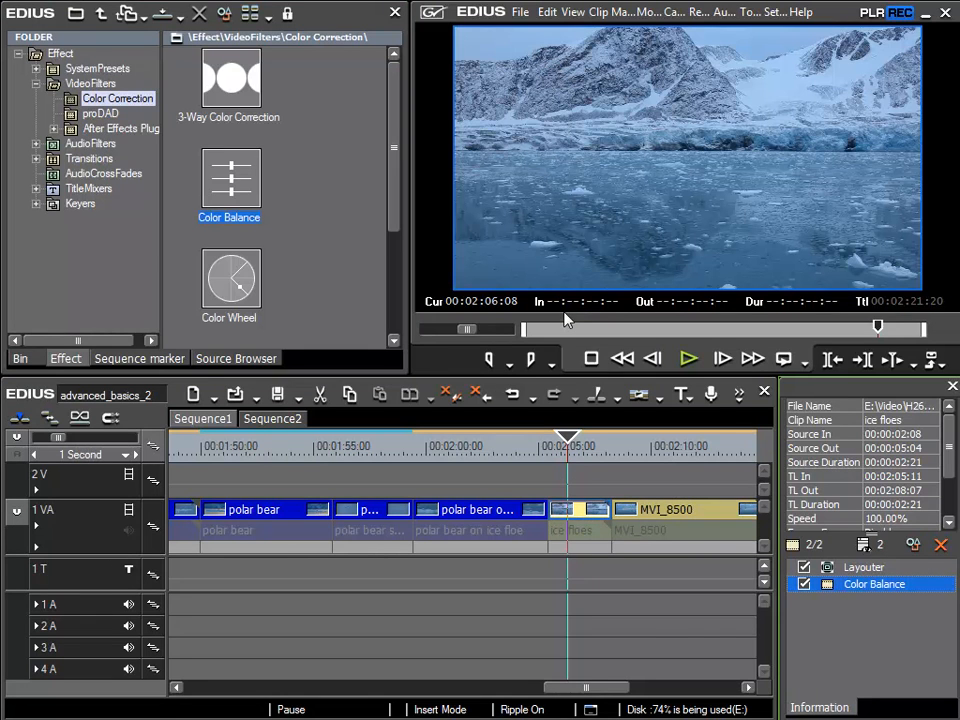
# Step: Toggle the Color Balance filter off and on to compare the picture with and without it
pyautogui.click(803, 585)
pyautogui.click(803, 585)
pyautogui.click(804, 585)
pyautogui.click(804, 585)
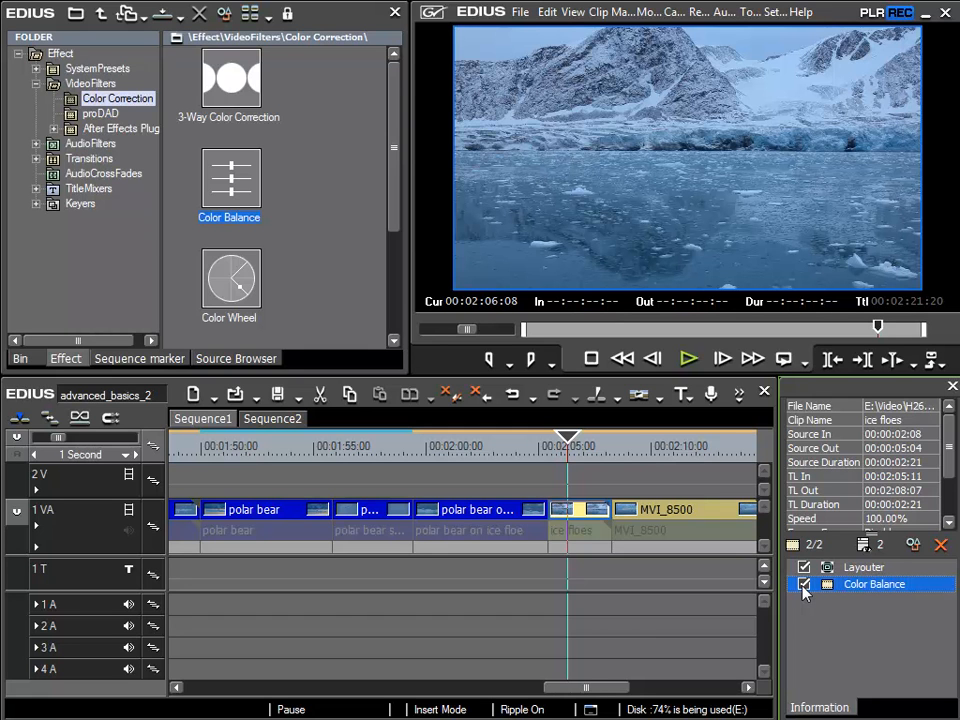
# Step: Open the Color Balance settings, shrink the dialog to hide its keyframe area and move it clear of the video preview
pyautogui.click(914, 546)
pyautogui.moveTo(957, 394); pyautogui.dragTo(366, 61)
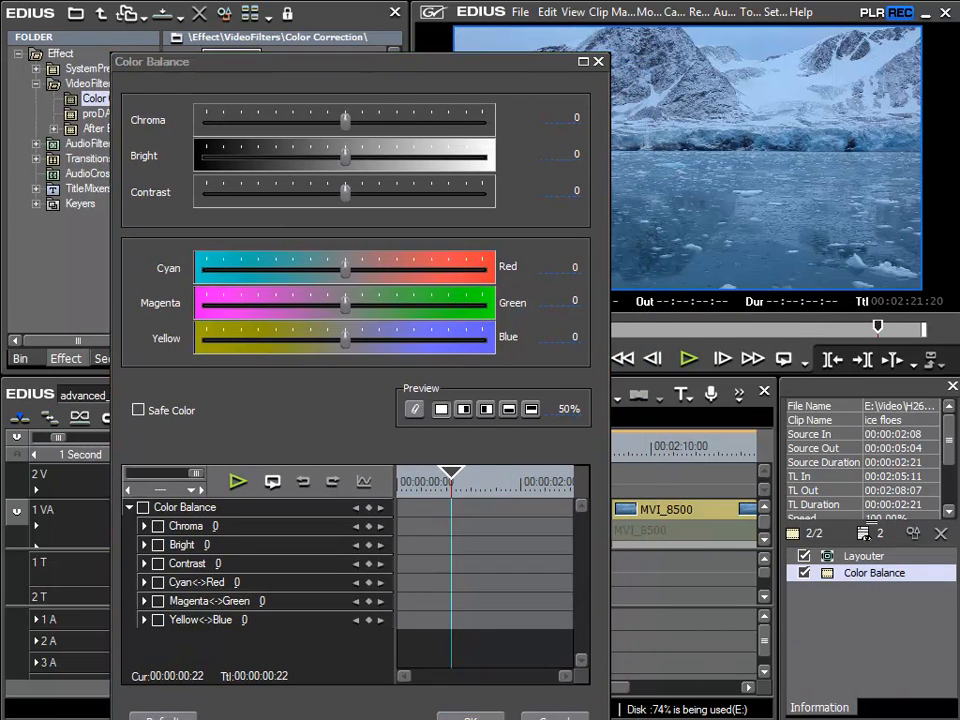
pyautogui.moveTo(604, 718); pyautogui.dragTo(511, 367)
pyautogui.moveTo(353, 70); pyautogui.dragTo(267, 45)
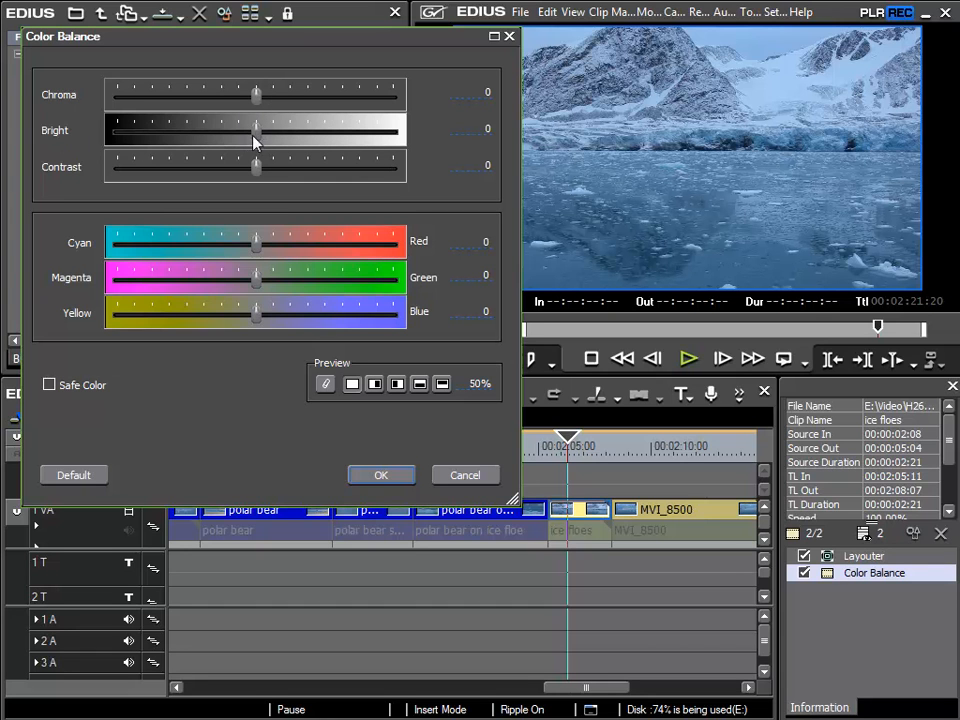
# Step: Try out the Bright, Contrast, Chroma, Cyan-Red and Magenta-Green sliders, leaving Red at 2 and Green at 1
pyautogui.moveTo(316, 134); pyautogui.dragTo(259, 100)
pyautogui.moveTo(253, 171)
pyautogui.mouseDown()
pyautogui.moveTo(306, 171)
pyautogui.moveTo(169, 167)
pyautogui.moveTo(283, 172)
pyautogui.moveTo(257, 176)
pyautogui.mouseUp()
pyautogui.click(256, 96)
pyautogui.moveTo(256, 251); pyautogui.dragTo(303, 250)
pyautogui.moveTo(259, 280); pyautogui.dragTo(251, 249)
pyautogui.moveTo(293, 281); pyautogui.dragTo(262, 250)
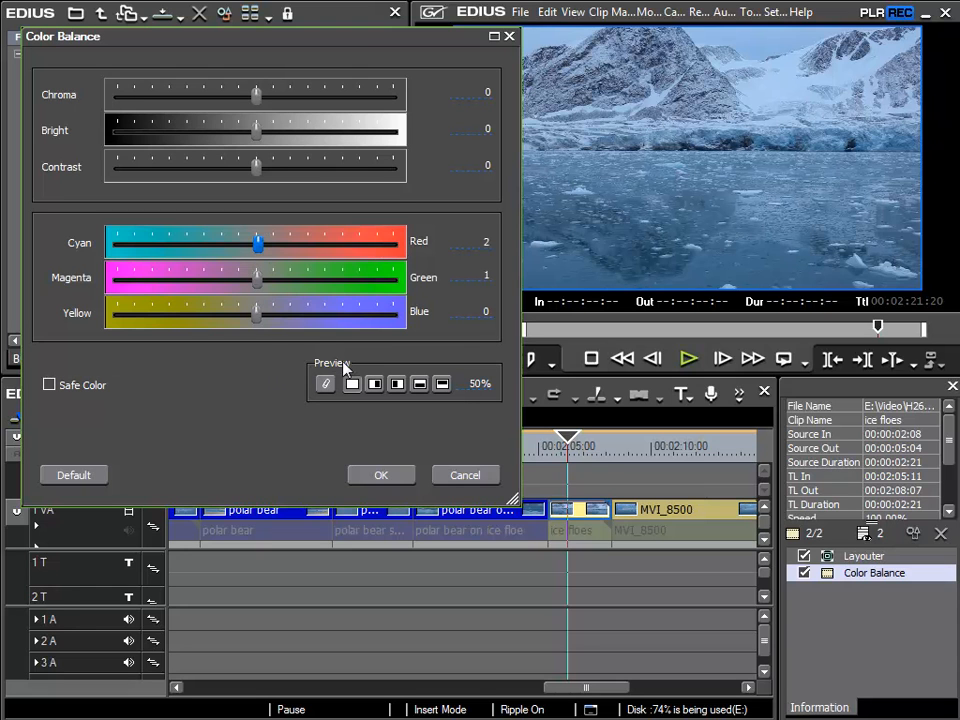
# Step: Switch to the side-by-side split preview, test it with Red at 67, and reset Red to 0
pyautogui.click(376, 389)
pyautogui.moveTo(255, 246); pyautogui.dragTo(329, 248)
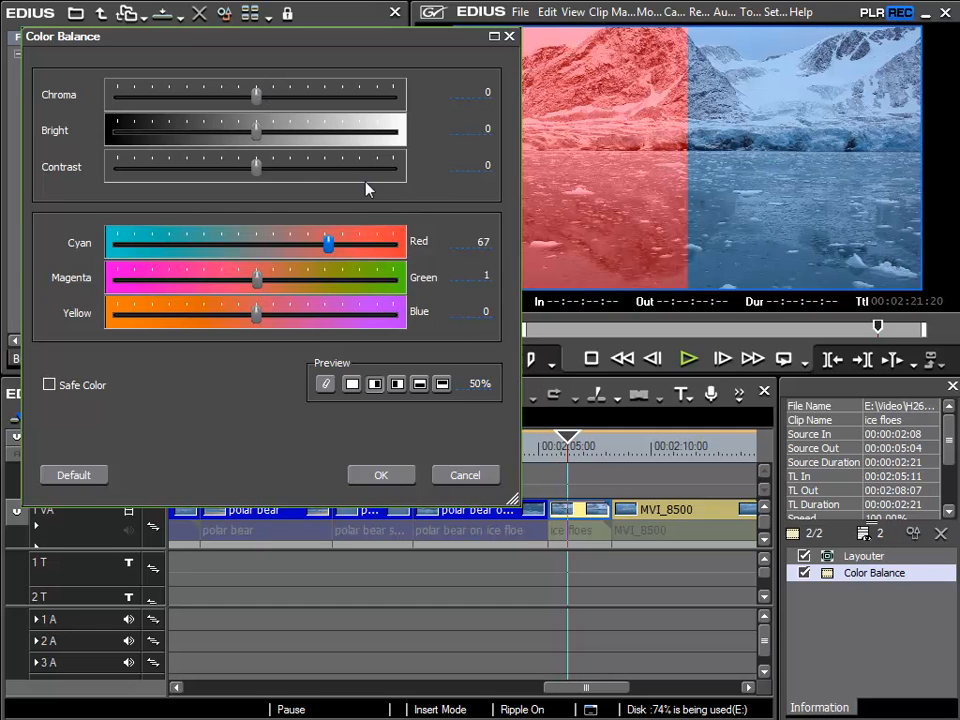
pyautogui.click(480, 242)
pyautogui.press('Delete')
pyautogui.press('Delete')
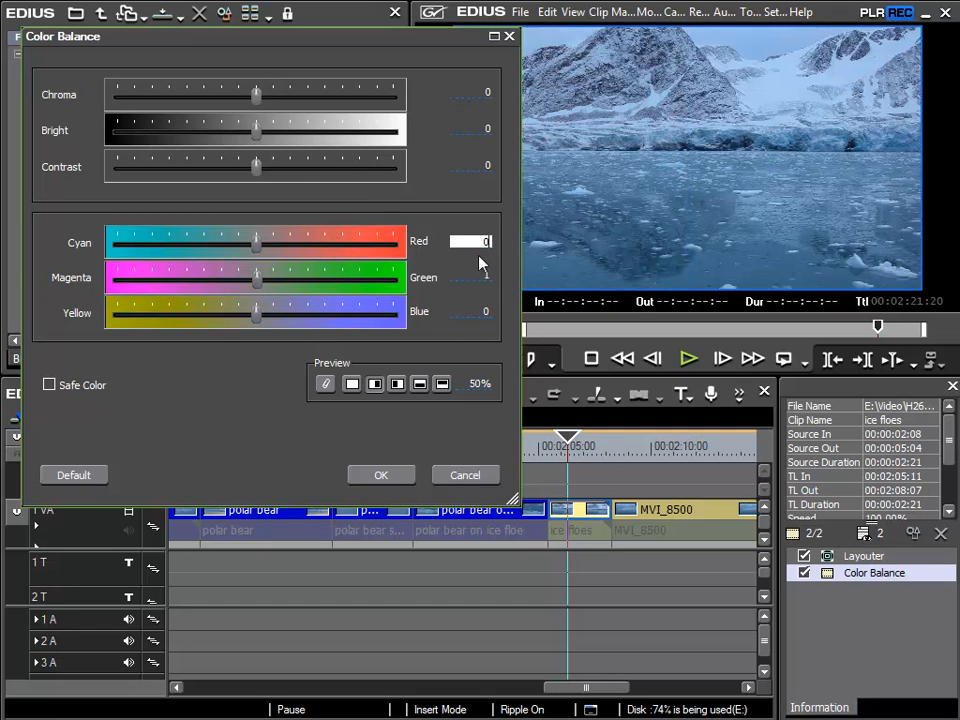
# Step: Set Chroma to 5, Bright to 39 and Contrast to 13, and move the preview split to 55%
pyautogui.moveTo(256, 94); pyautogui.dragTo(261, 94)
pyautogui.moveTo(259, 139); pyautogui.dragTo(270, 175)
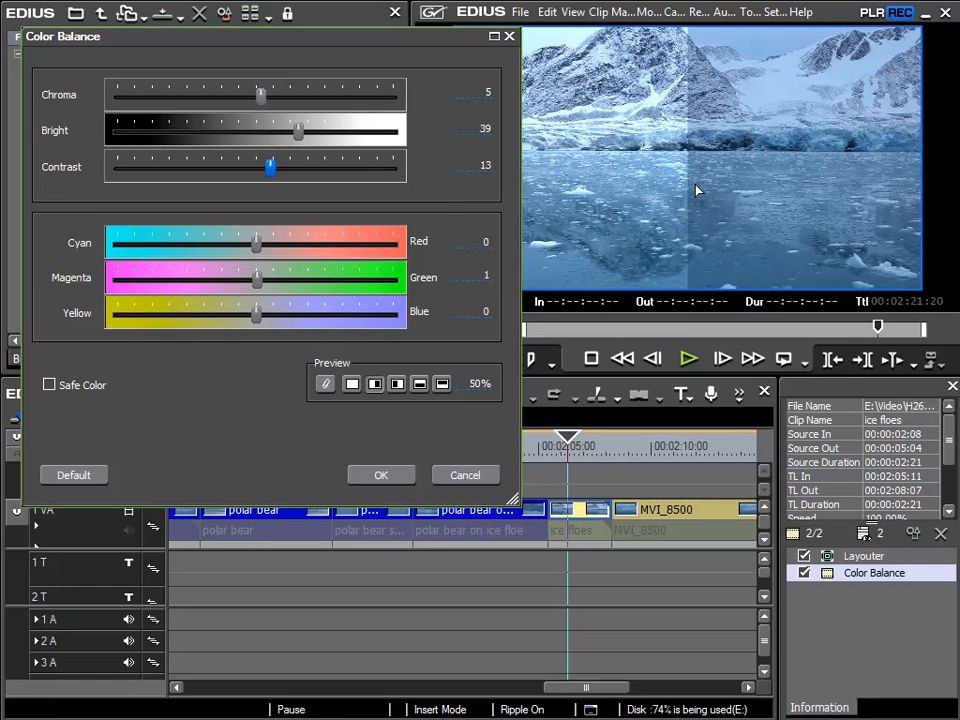
pyautogui.click(475, 388)
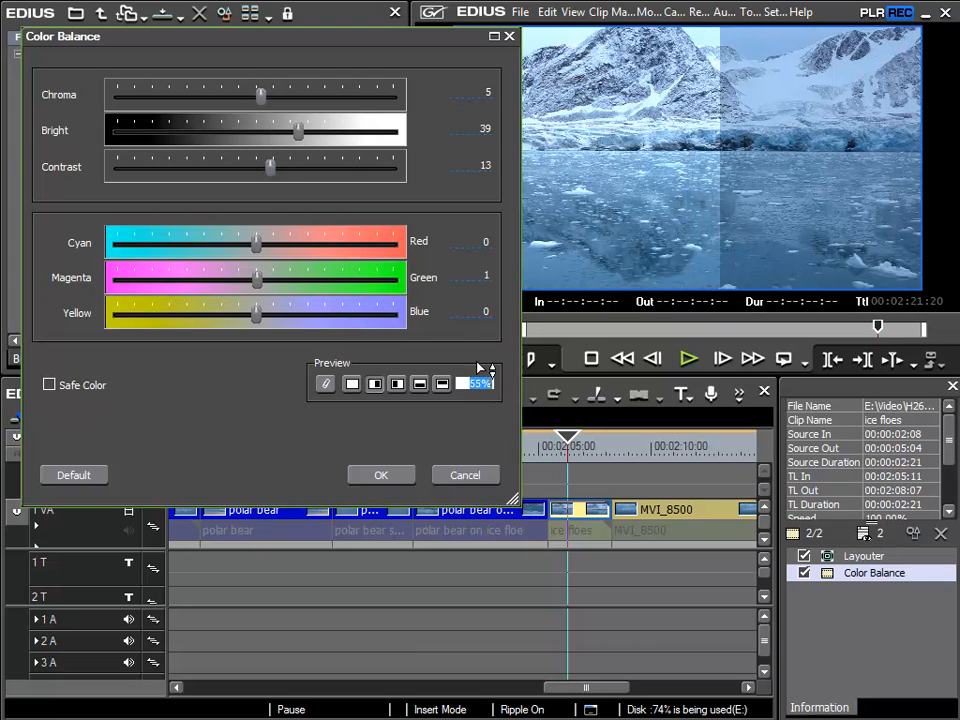
pyautogui.moveTo(475, 397)
pyautogui.mouseDown()
pyautogui.moveTo(484, 439)
pyautogui.moveTo(467, 354)
pyautogui.moveTo(482, 446)
pyautogui.moveTo(475, 343)
pyautogui.moveTo(481, 398)
pyautogui.mouseUp()
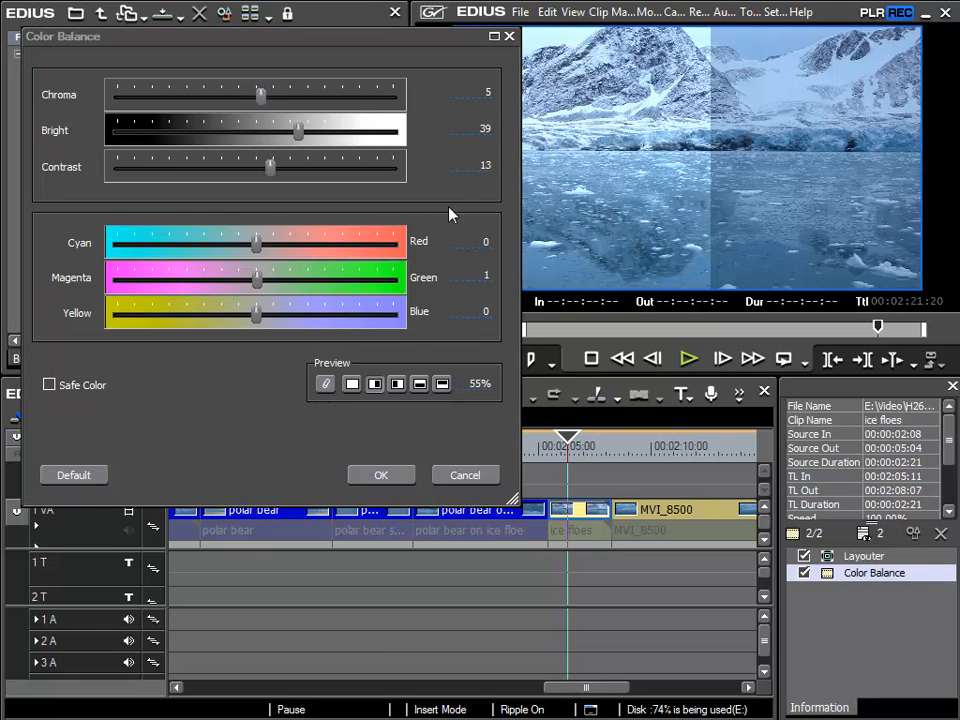
# Step: Reset the Chroma, Bright, Contrast and Green values to 0
pyautogui.click(487, 95)
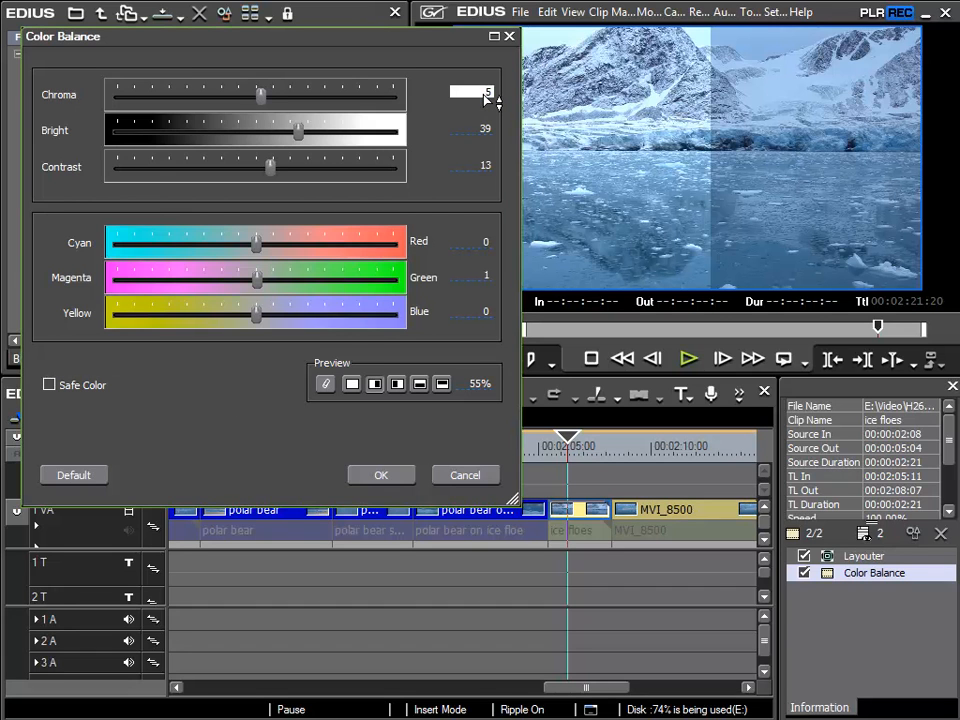
pyautogui.press('Delete')
pyautogui.write('0')
pyautogui.click(483, 129)
pyautogui.press('Delete')
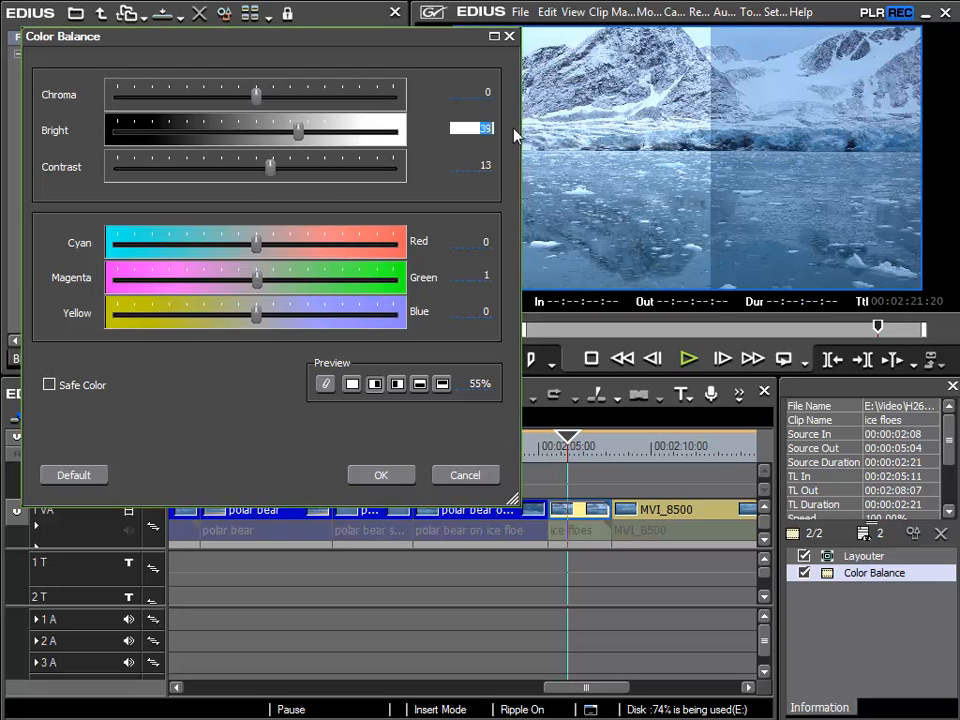
pyautogui.write('0')
pyautogui.click(483, 166)
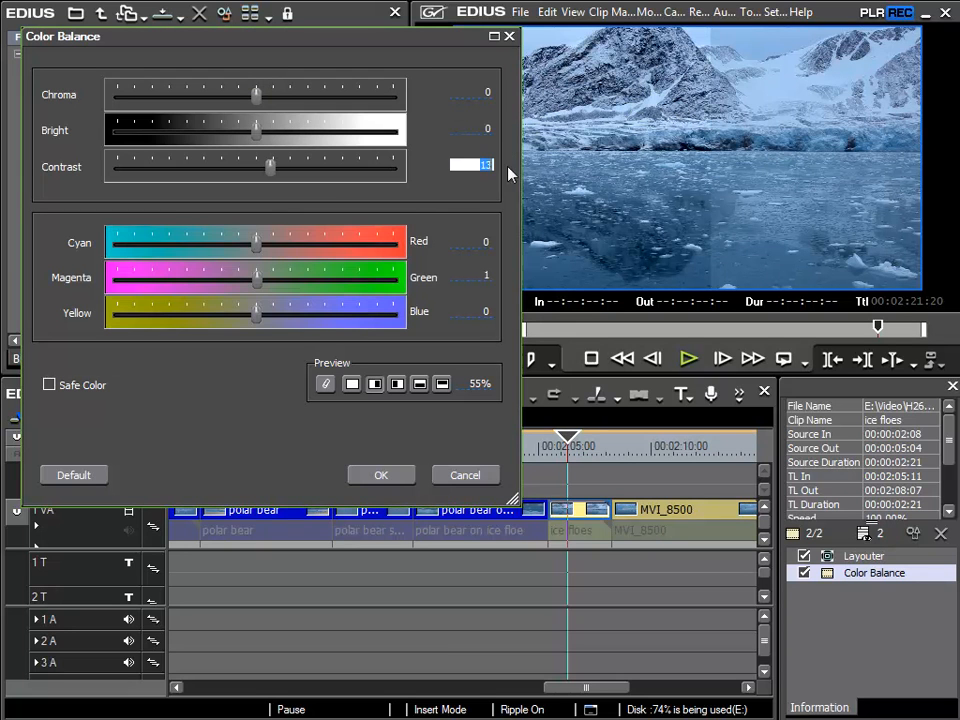
pyautogui.press('Delete')
pyautogui.write('0')
pyautogui.click(491, 279)
pyautogui.press('Delete')
pyautogui.write('0')
pyautogui.press('Return')
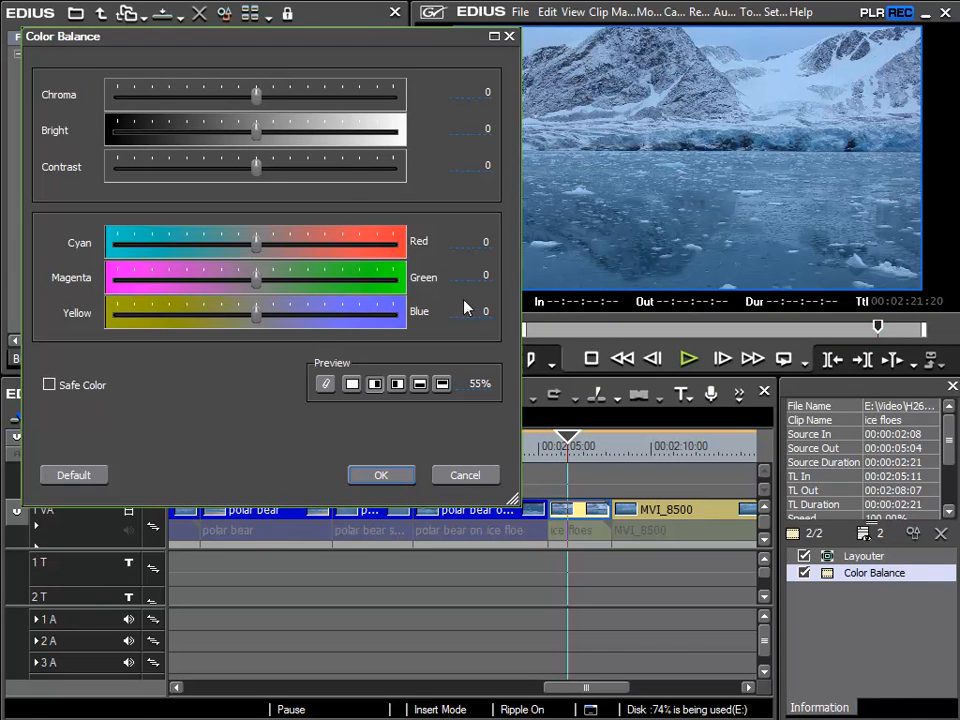
# Step: Raise Bright to 24 and Contrast to 3 for the ice floes clip
pyautogui.moveTo(256, 136); pyautogui.dragTo(261, 180)
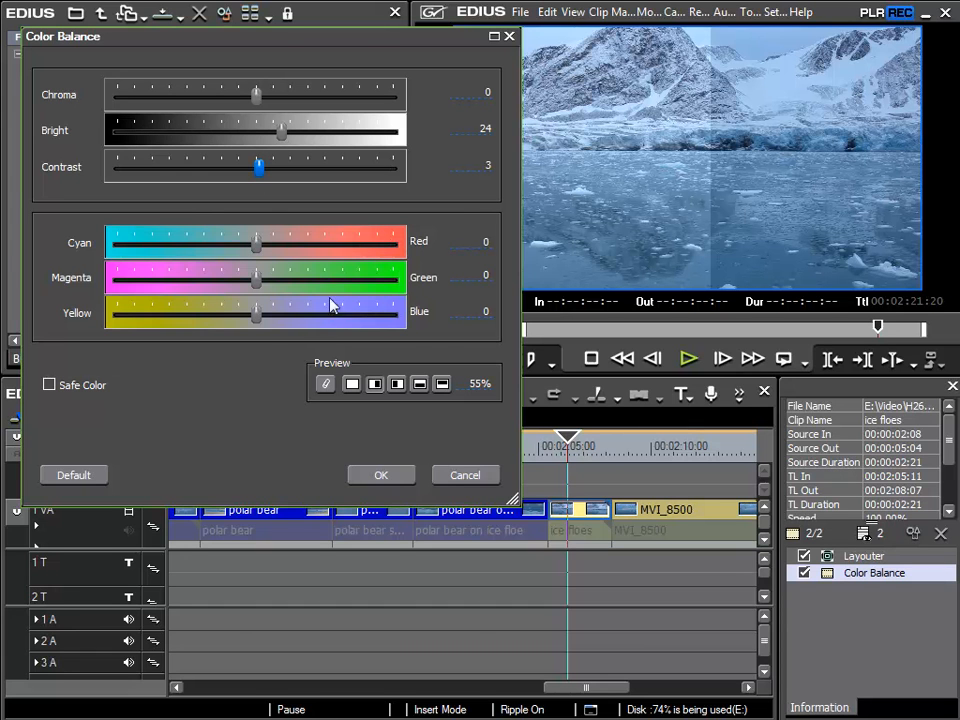
# Step: Try small shifts of the Yellow-Blue and Magenta-Green balance
pyautogui.click(257, 315)
pyautogui.moveTo(257, 315); pyautogui.dragTo(249, 318)
pyautogui.click(258, 286)
pyautogui.moveTo(258, 286); pyautogui.dragTo(253, 286)
# Step: Reset Green and Blue to 0 and accept the Color Balance settings
pyautogui.click(482, 282)
pyautogui.write('0')
pyautogui.click(484, 318)
pyautogui.write('0')
pyautogui.press('Return')
pyautogui.click(381, 477)
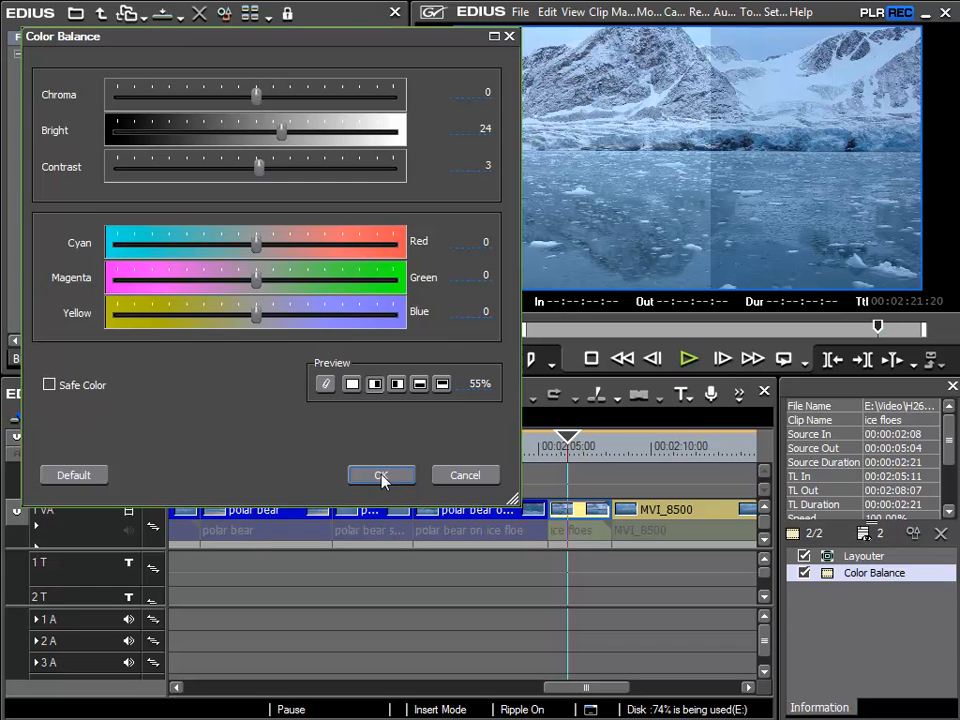